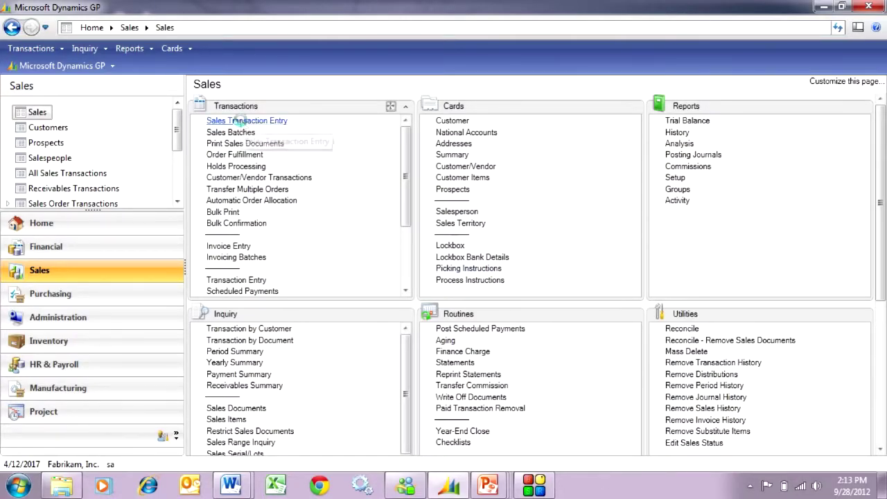
# Step: Start a new STDORD order in Sales Transaction Entry for customer Adam Park Resort in batch STEVE
pyautogui.click(243, 121)
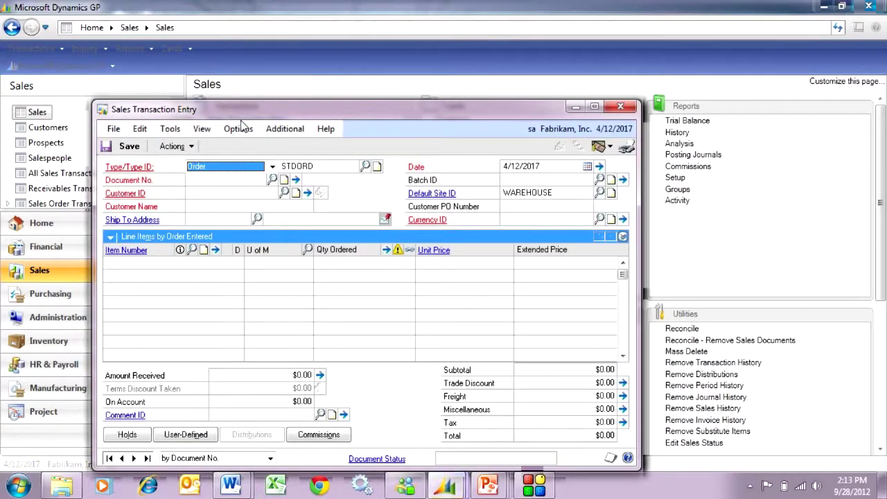
pyautogui.press('Tab')
pyautogui.press('Tab')
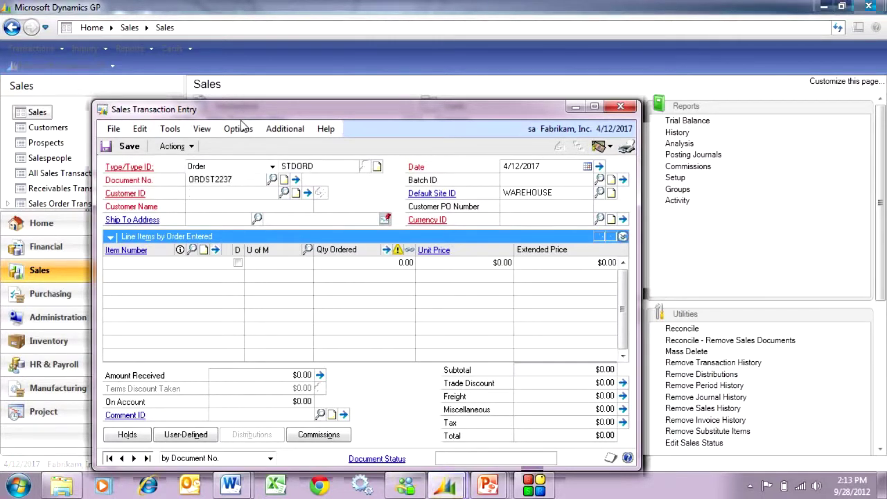
pyautogui.hotkey('ctrl', 'q')
pyautogui.doubleClick(197, 238)
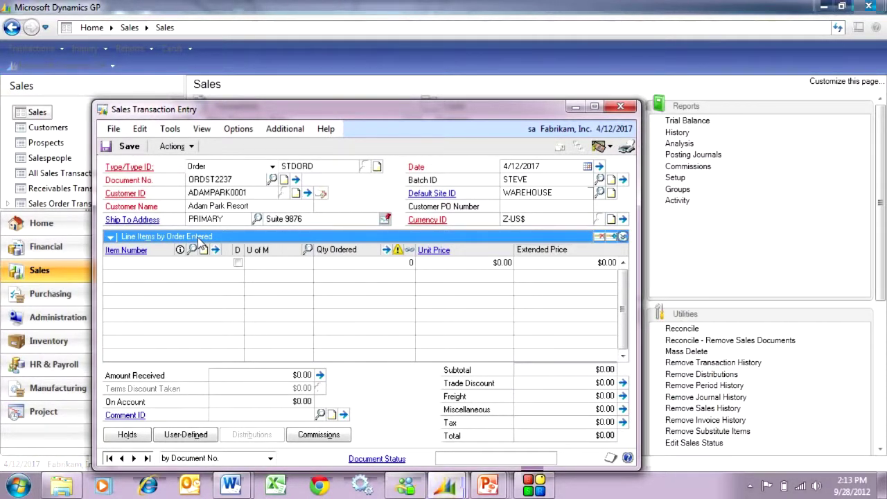
# Step: Add item 4-A3539A to the order with a quantity of 10
pyautogui.write('4')
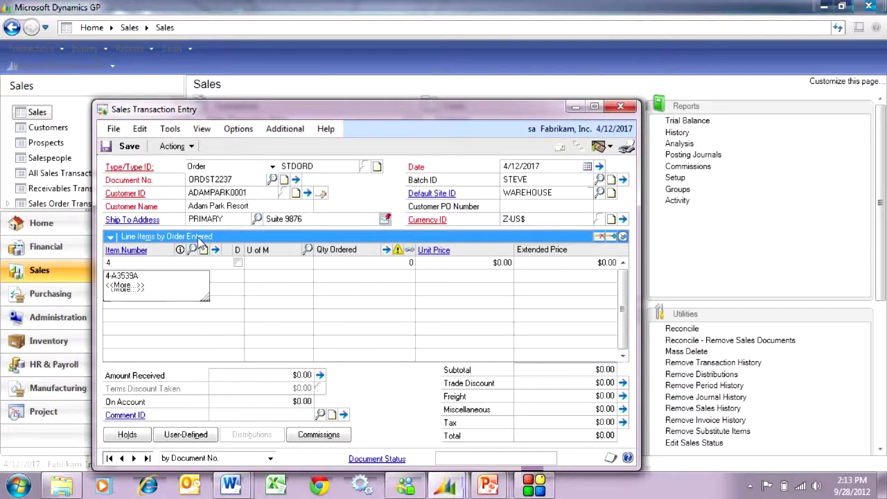
pyautogui.click(126, 275)
pyautogui.press('Tab')
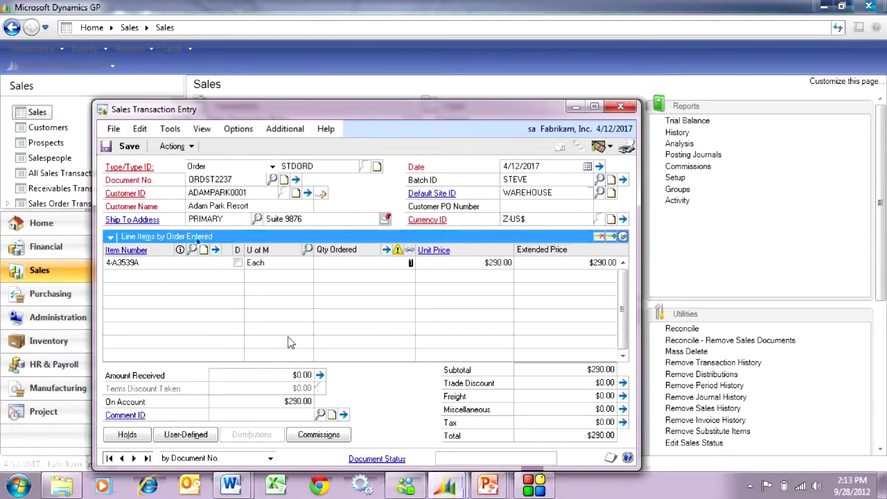
pyautogui.write('10')
pyautogui.press('Tab')
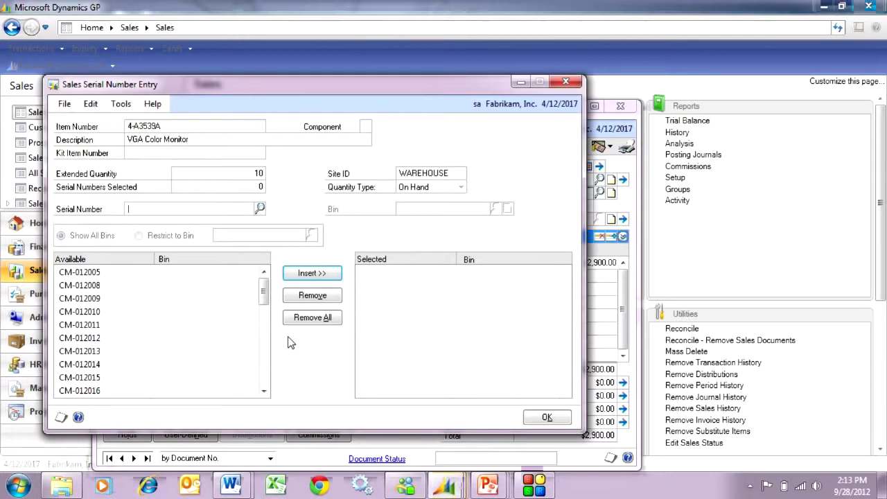
# Step: Leave the sales serial number entry without selecting any numbers and mark the 4-A3539A line as drop-ship
pyautogui.click(568, 83)
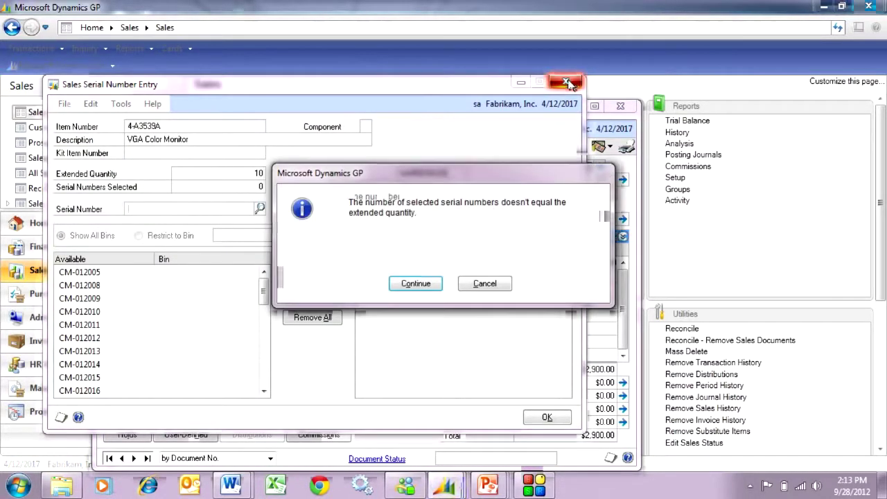
pyautogui.click(420, 284)
pyautogui.click(238, 263)
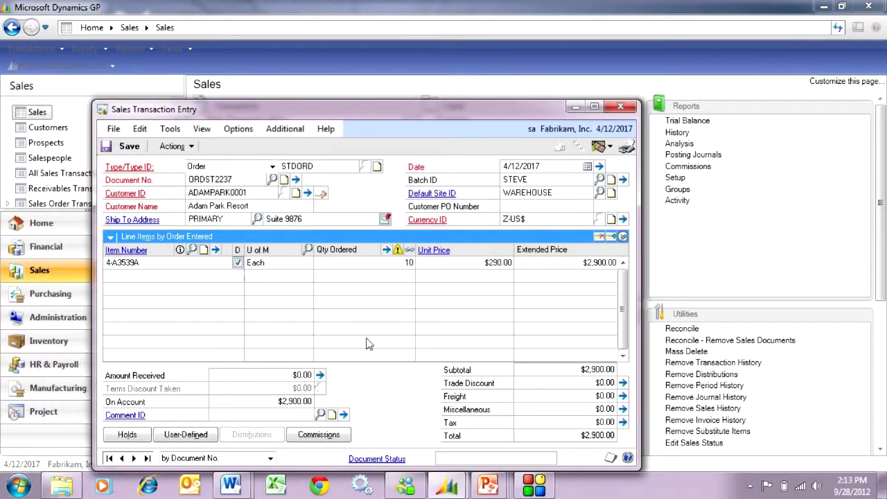
pyautogui.press('Tab')
pyautogui.press('Tab')
pyautogui.press('Tab')
pyautogui.press('Tab')
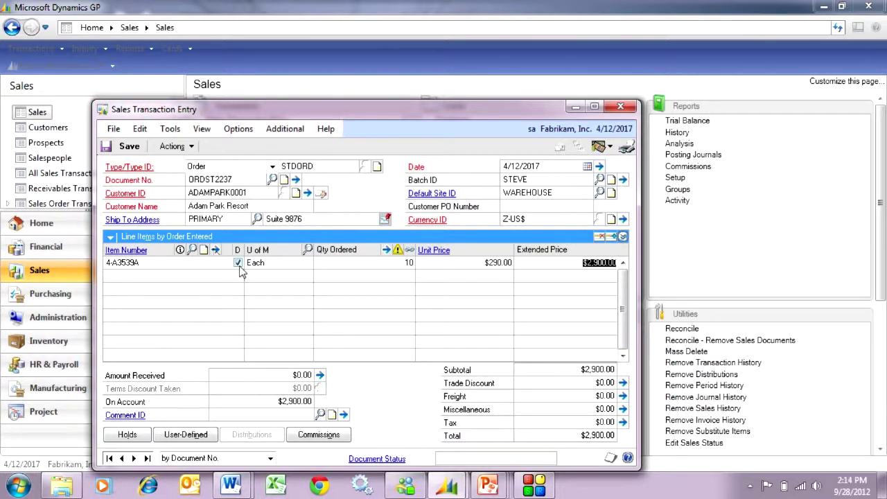
# Step: Preview the purchase order for this sales order and assign ComVex, Inc. as its vendor
pyautogui.click(172, 146)
pyautogui.click(187, 180)
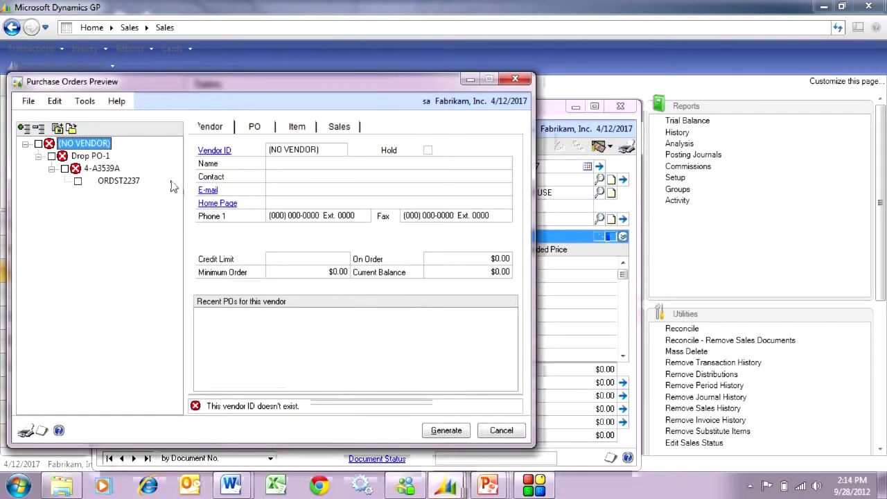
pyautogui.click(253, 127)
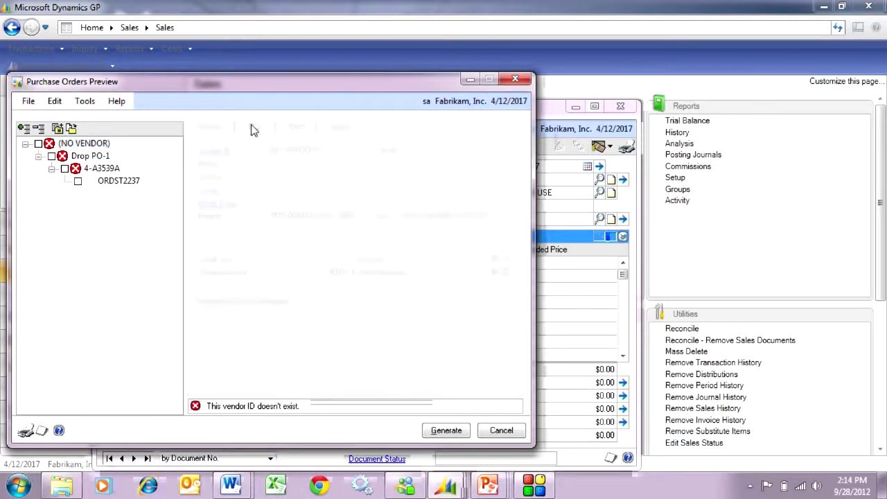
pyautogui.click(359, 163)
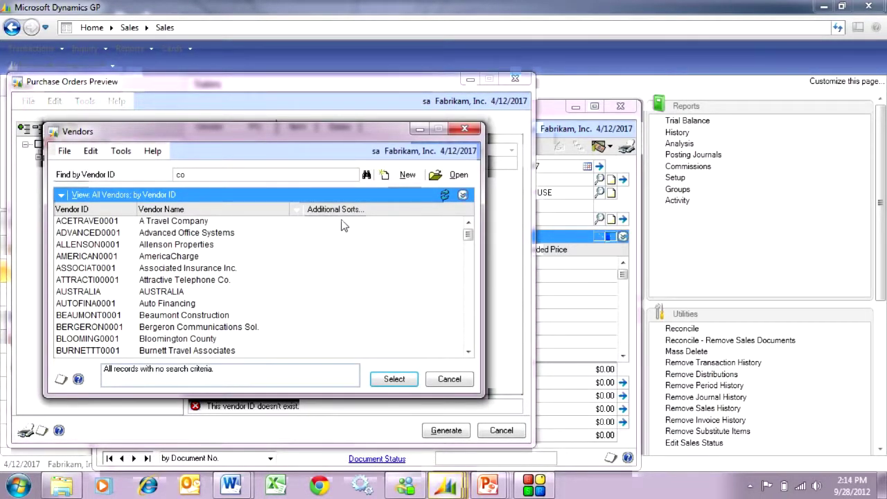
pyautogui.doubleClick(167, 244)
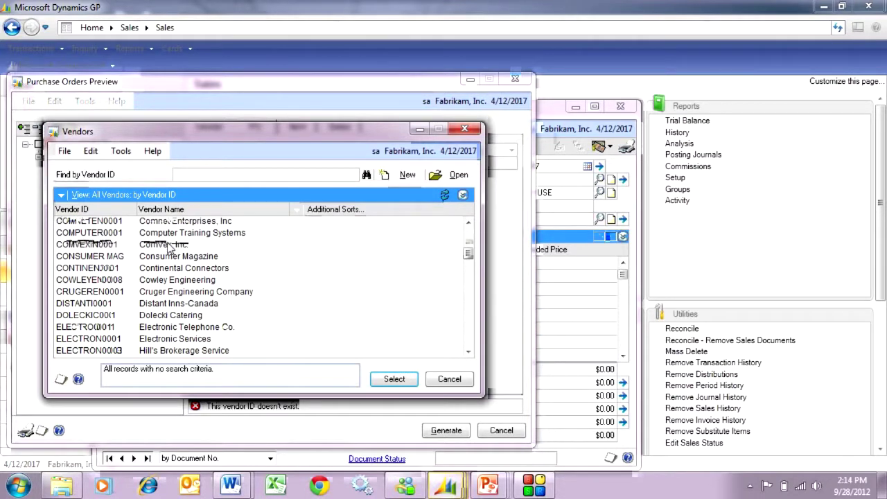
# Step: Include the order line and generate the drop-ship purchase order, skipping the generation register report, and close the sales entry window
pyautogui.click(78, 181)
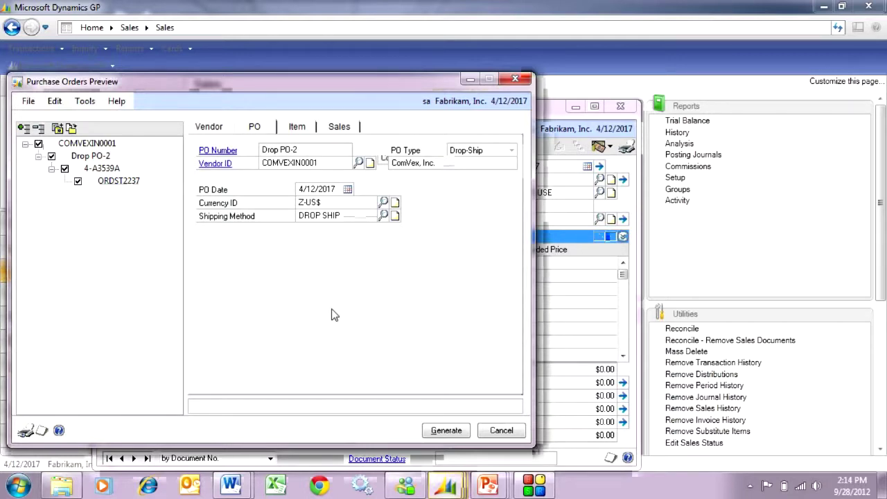
pyautogui.click(446, 432)
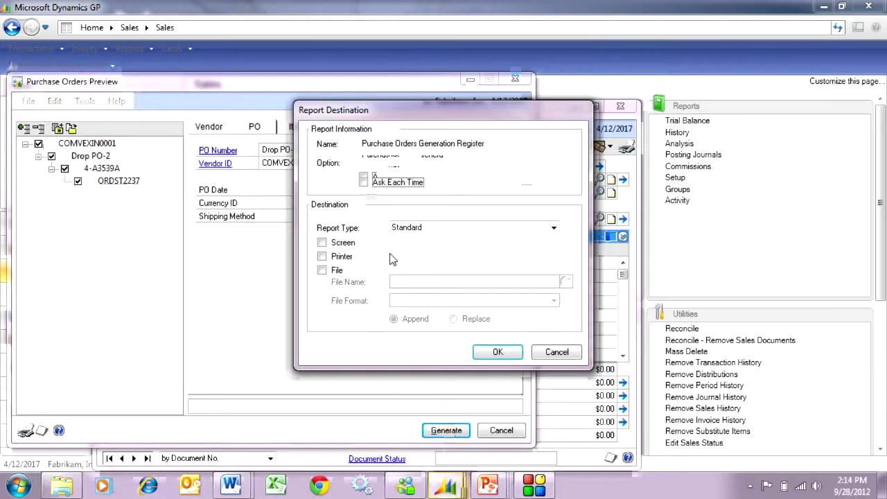
pyautogui.click(557, 352)
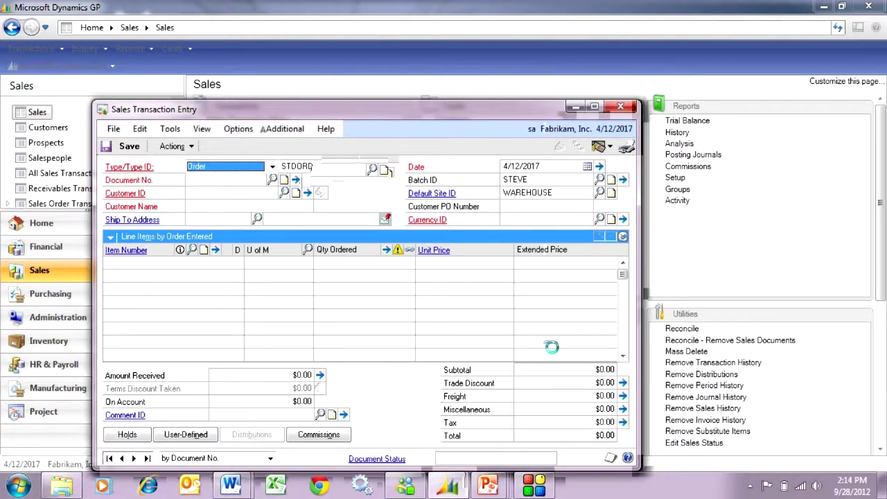
pyautogui.click(621, 106)
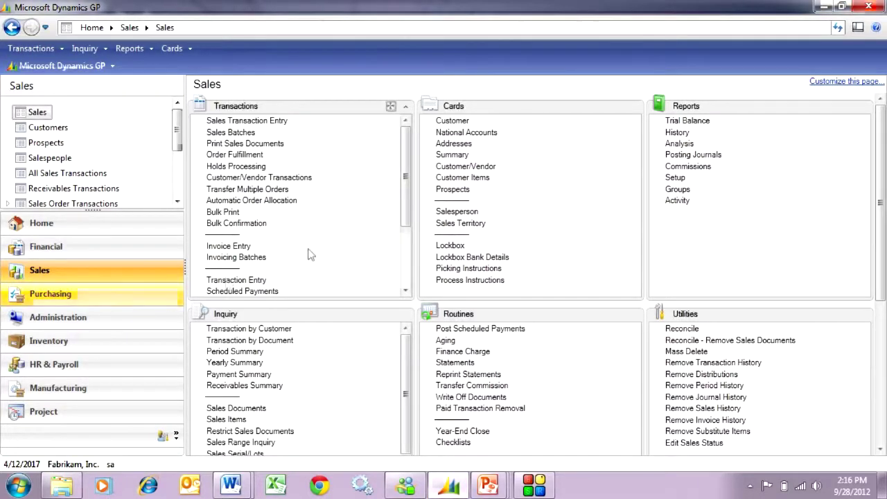
# Step: Open the last purchase order in Purchase Order Entry from the Purchasing area
pyautogui.click(148, 297)
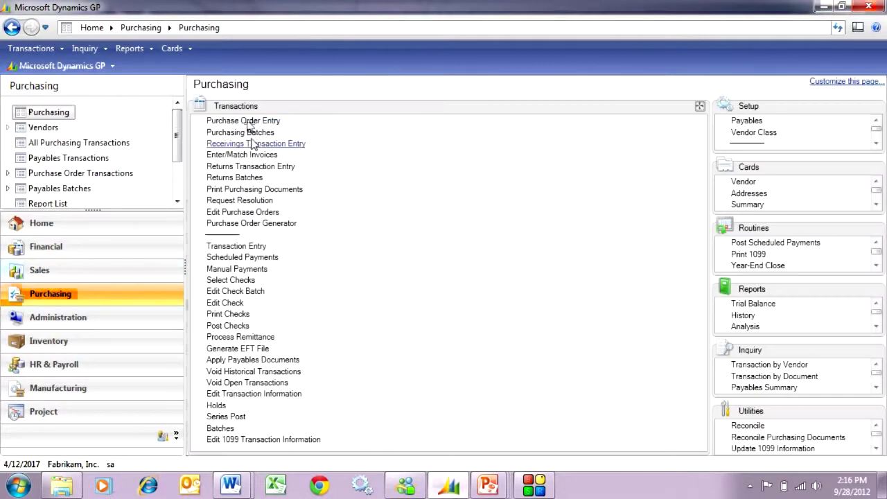
pyautogui.click(243, 121)
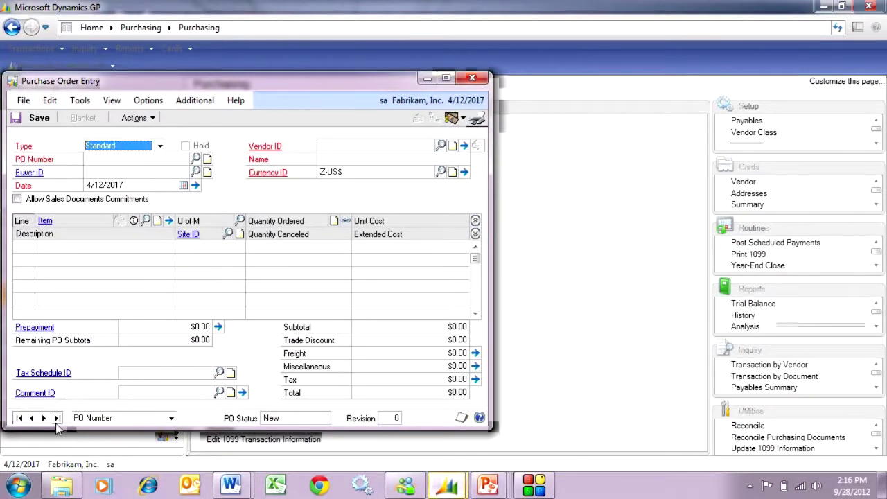
pyautogui.click(56, 420)
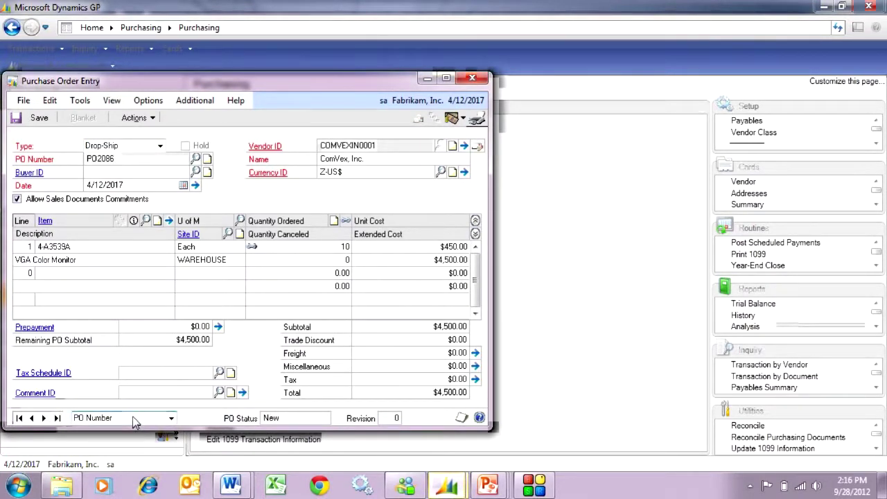
# Step: Check the sales commitments linked to the VGA Color Monitor line of the purchase order
pyautogui.click(273, 250)
pyautogui.click(345, 220)
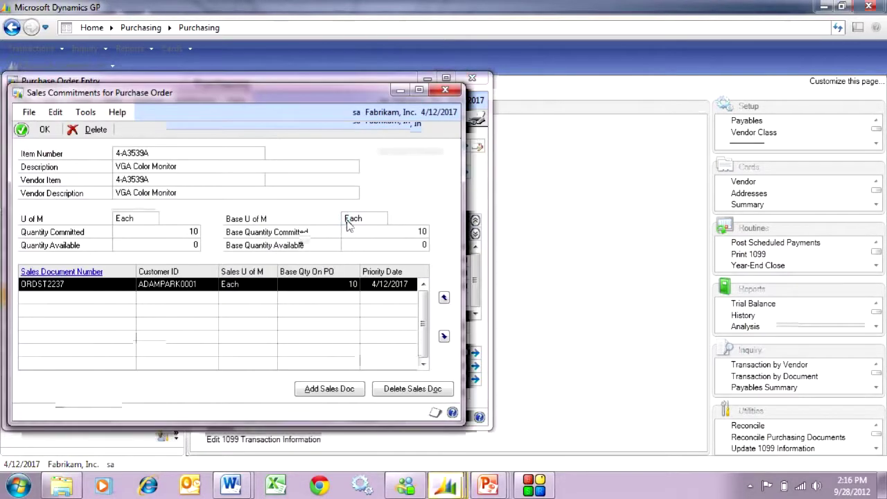
pyautogui.click(444, 90)
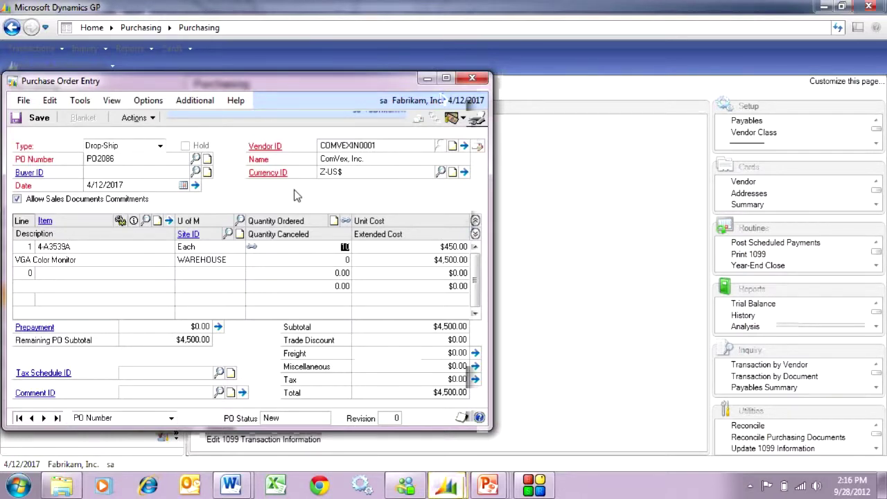
# Step: Invoice the purchase order's items, marking the 4-A3539A line for serial number entry
pyautogui.click(145, 120)
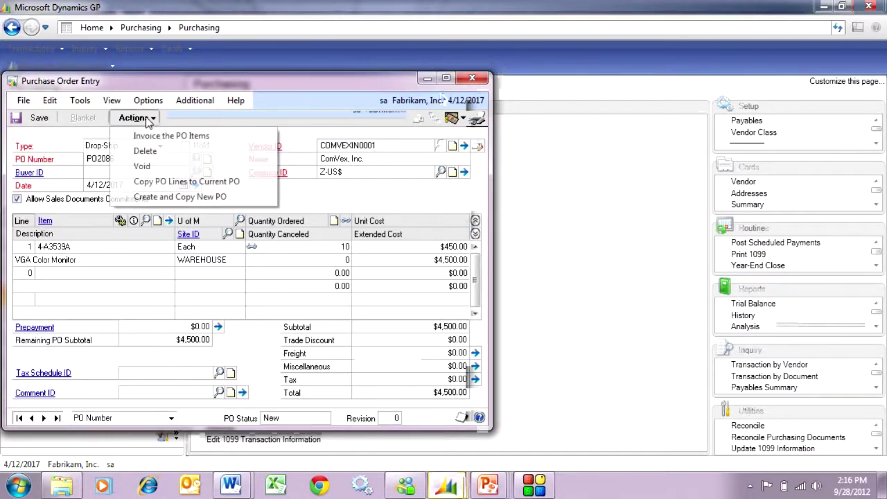
pyautogui.click(153, 136)
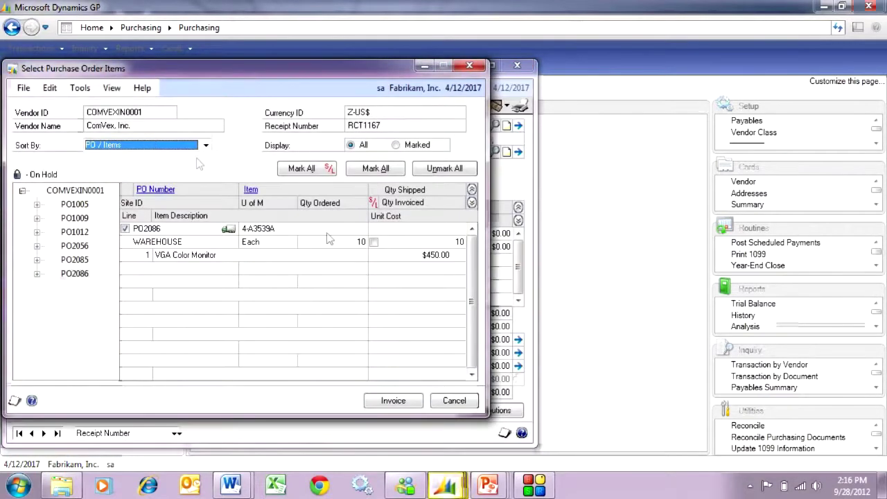
pyautogui.click(373, 242)
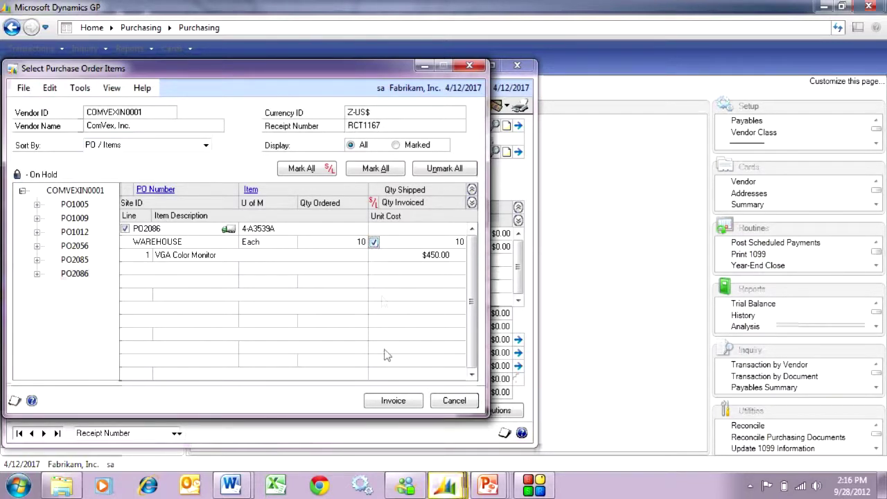
pyautogui.click(396, 401)
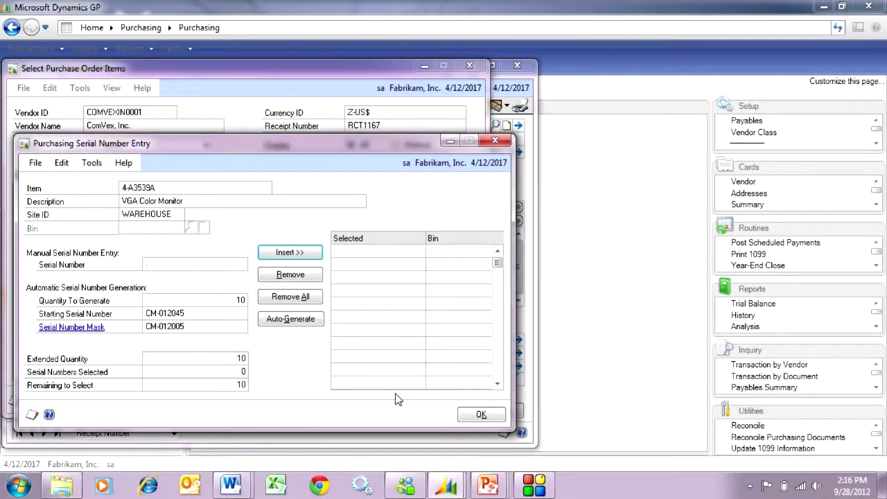
# Step: Enter serial numbers 200010 through 200019 for the ten monitors and accept them
pyautogui.write('00019')
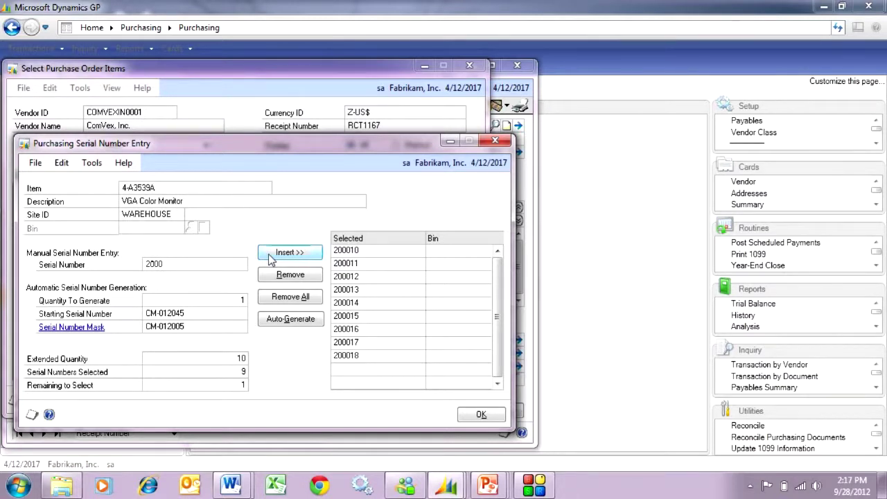
pyautogui.click(272, 254)
pyautogui.click(481, 414)
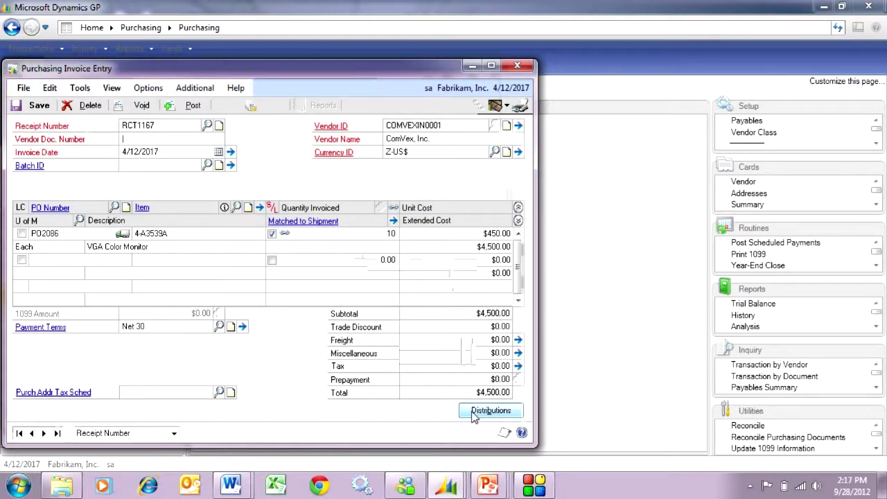
# Step: Set the vendor document number to 3443 and post the purchasing invoice
pyautogui.write('3443')
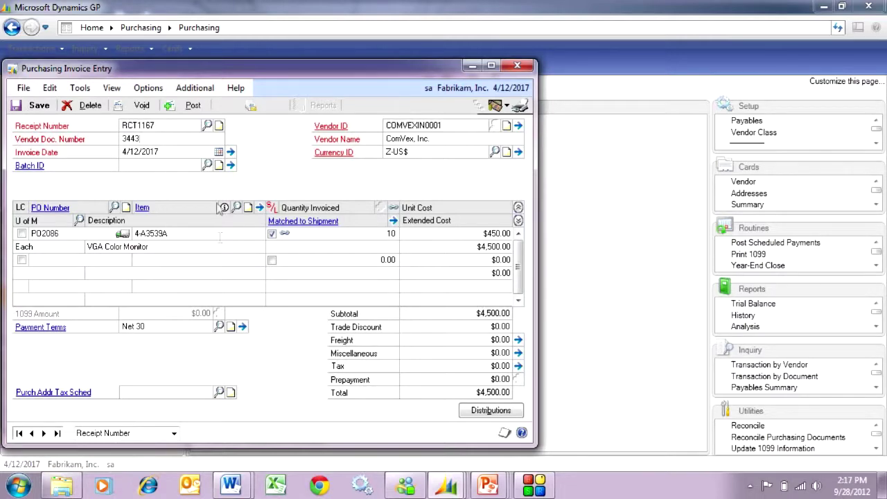
pyautogui.press('Tab')
pyautogui.click(194, 106)
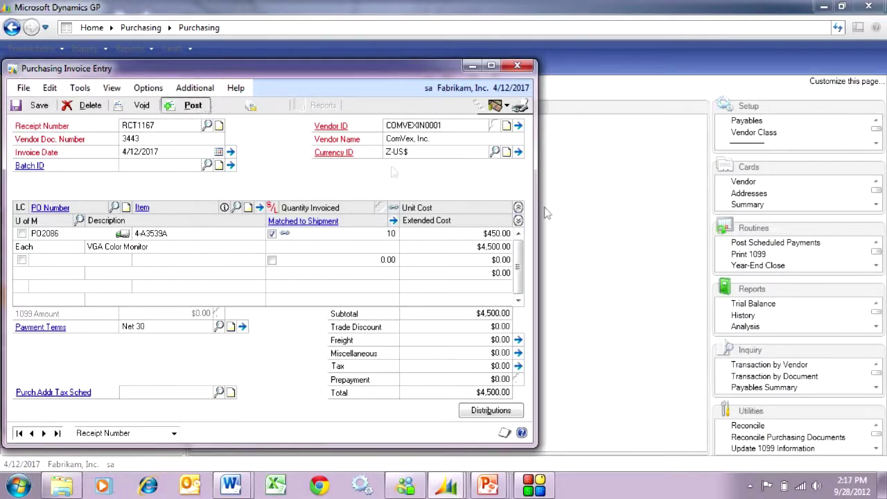
# Step: Reopen the Adam Park Resort drop-ship order in Sales Transaction Entry and expand its line item details
pyautogui.click(97, 268)
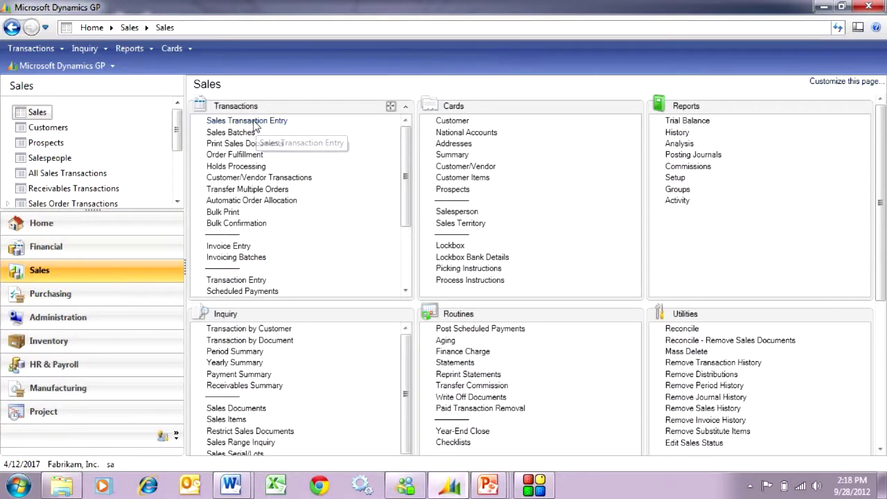
pyautogui.click(261, 123)
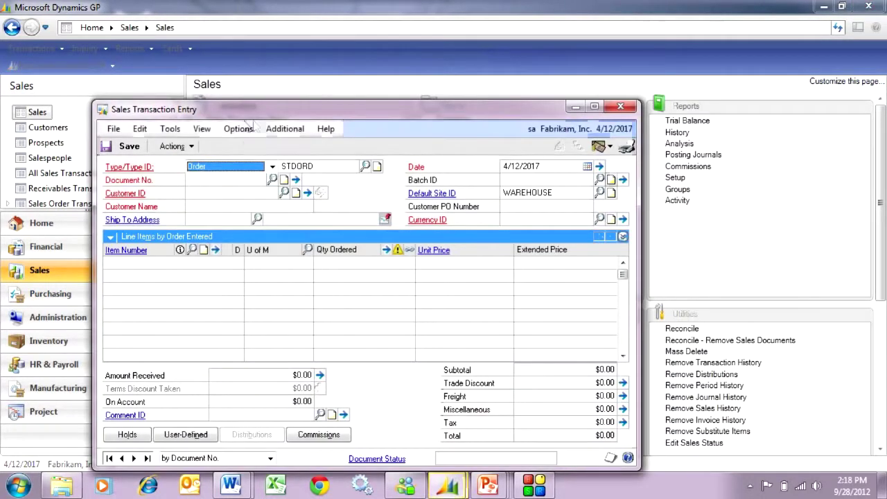
pyautogui.click(273, 179)
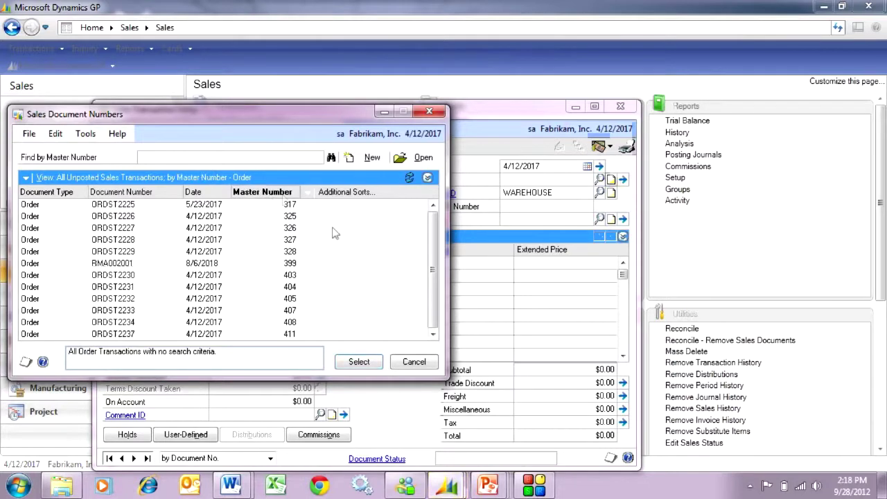
pyautogui.doubleClick(296, 334)
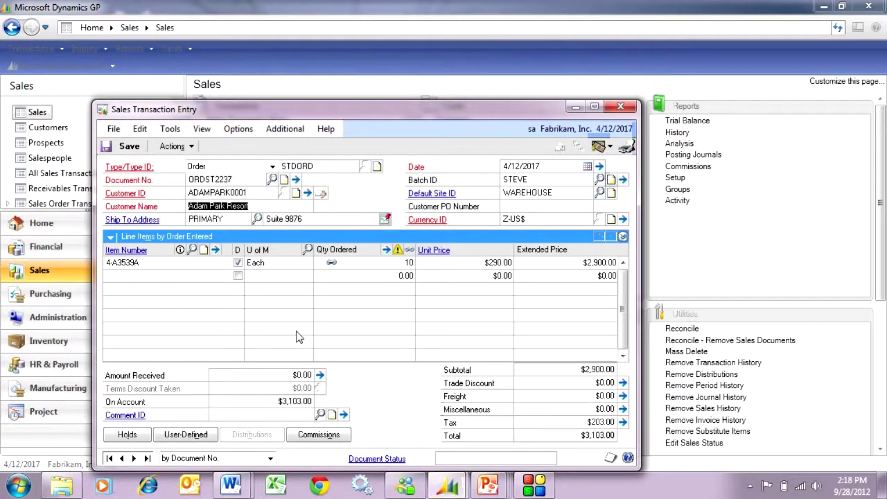
pyautogui.click(623, 237)
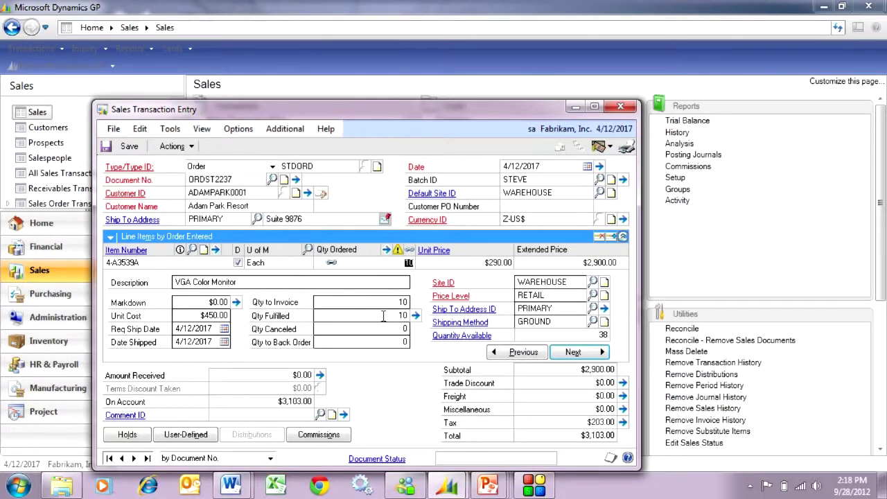
# Step: Review the serial numbers assigned to the order's 4-A3539A line, enlarging the list to show them all, and save the item detail
pyautogui.click(215, 250)
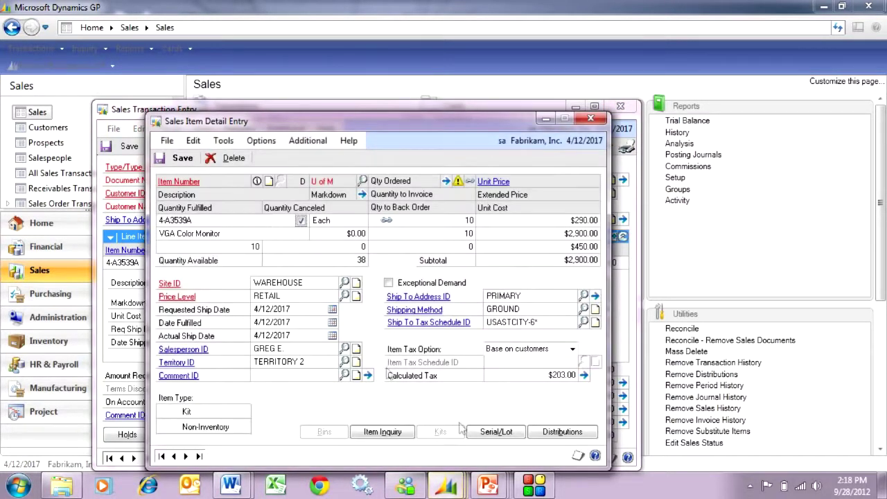
pyautogui.click(496, 432)
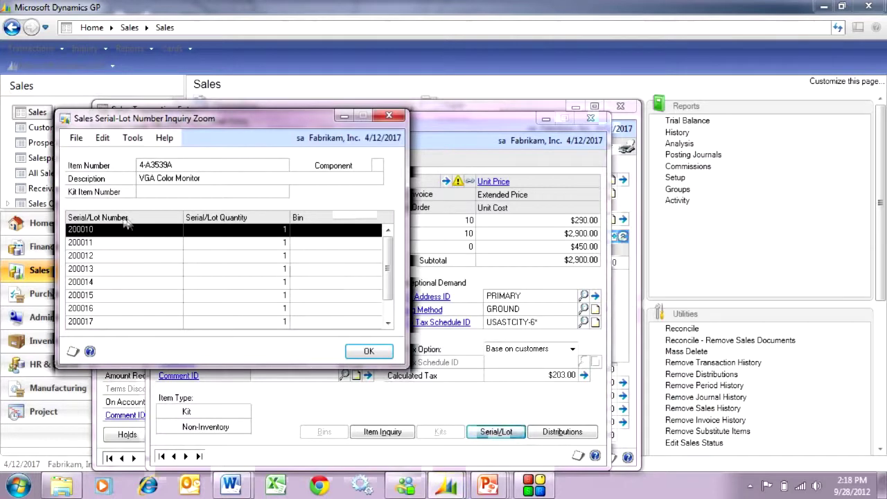
pyautogui.moveTo(176, 366); pyautogui.dragTo(181, 402)
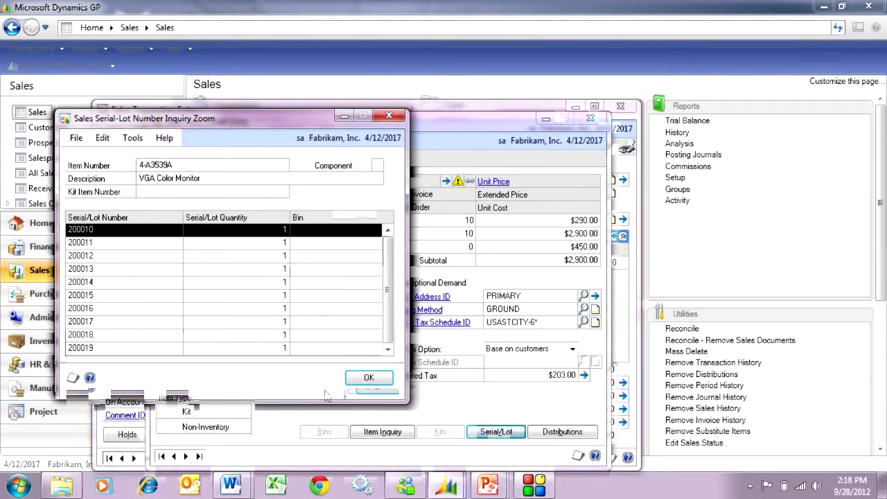
pyautogui.click(368, 378)
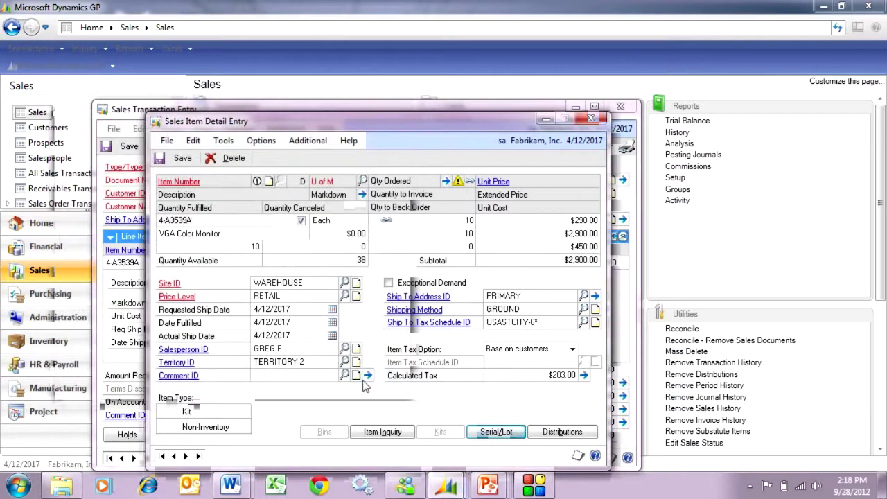
pyautogui.click(176, 159)
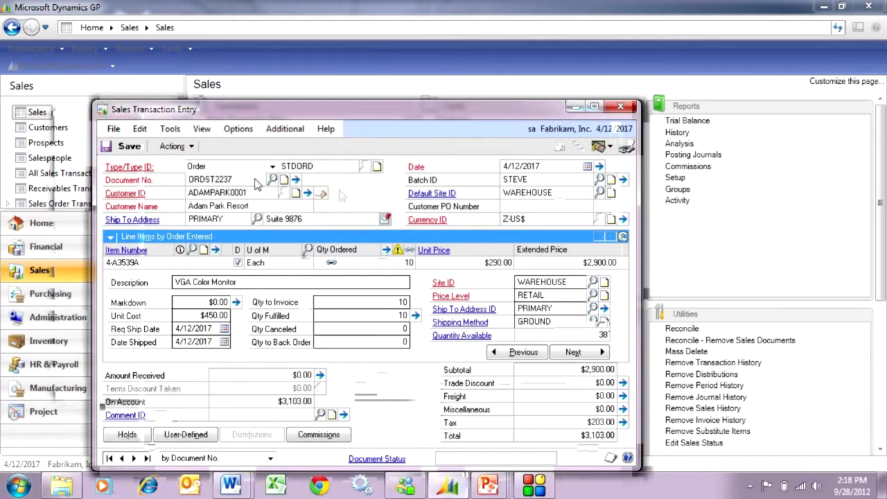
# Step: Transfer the order to an invoice with totals and deposits included, skipping the SOP Transfer Log report
pyautogui.click(173, 146)
pyautogui.click(182, 166)
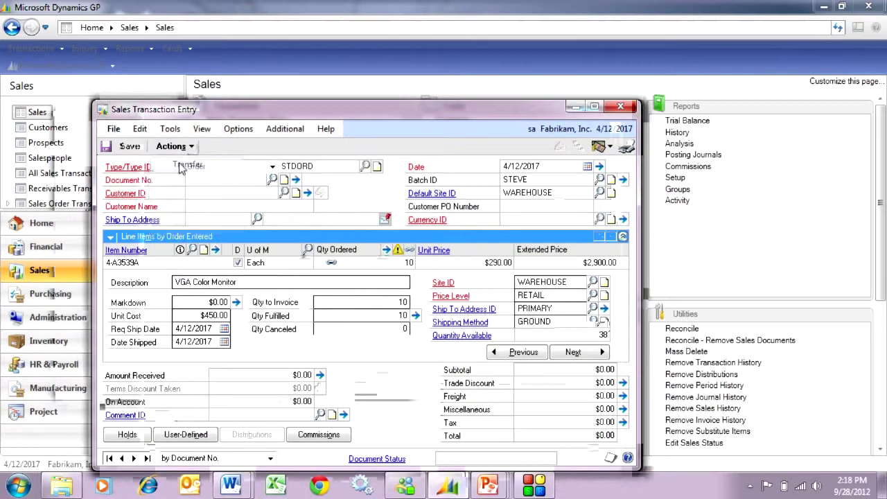
pyautogui.click(212, 307)
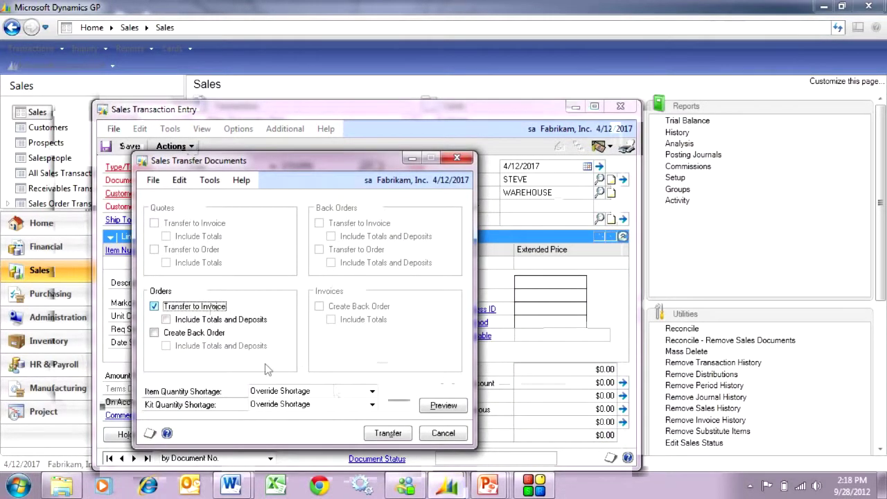
pyautogui.click(216, 319)
pyautogui.click(386, 434)
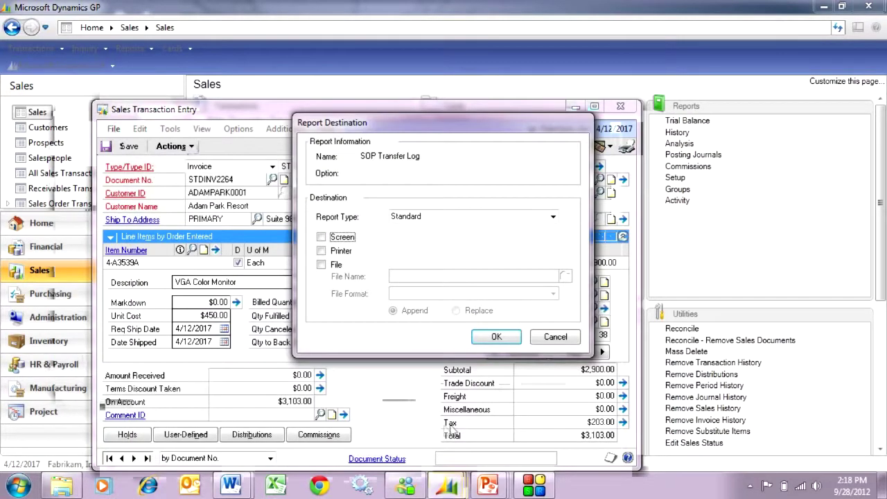
pyautogui.click(555, 336)
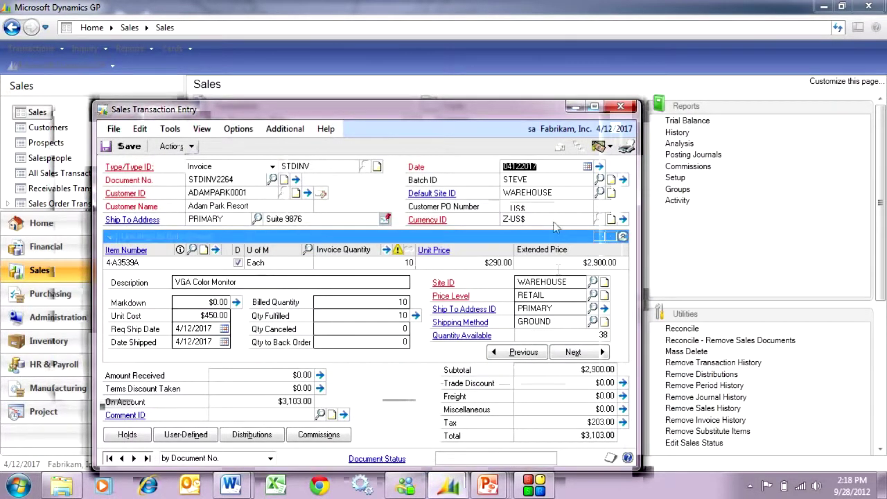
# Step: Clear the batch ID on the Adam Park Resort sales invoice
pyautogui.press('Tab')
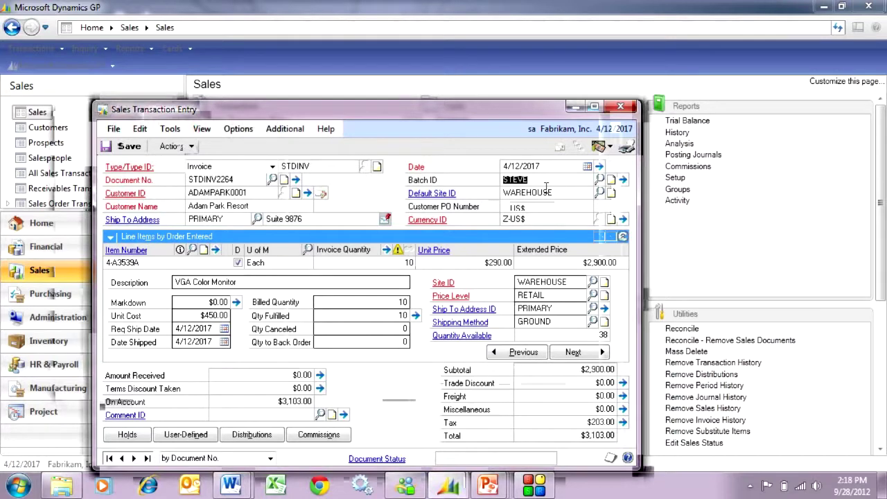
pyautogui.press('Delete')
pyautogui.press('Tab')
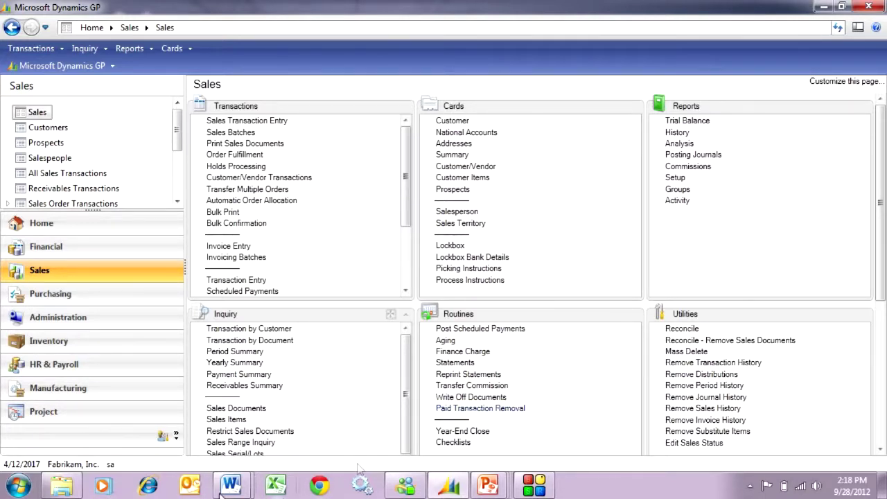
# Step: Open Equipment Maintenance from the Field Service call management cards and bring up the equipment number lookup
pyautogui.click(163, 435)
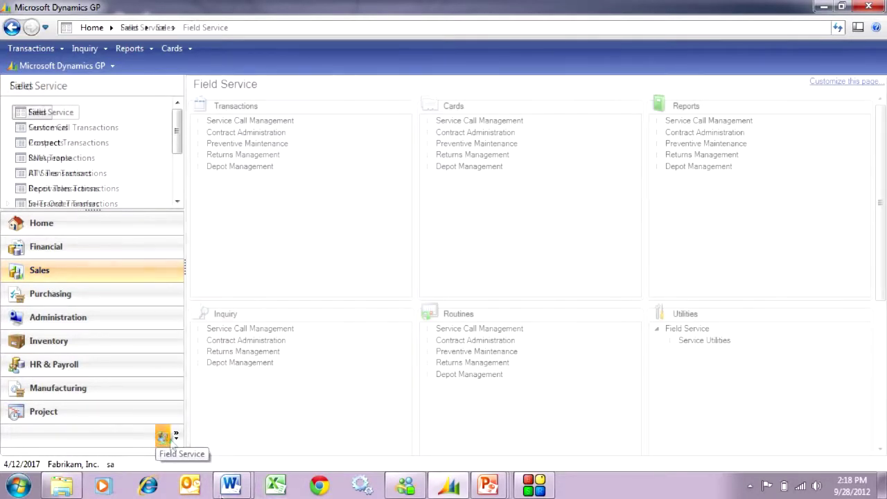
pyautogui.click(424, 120)
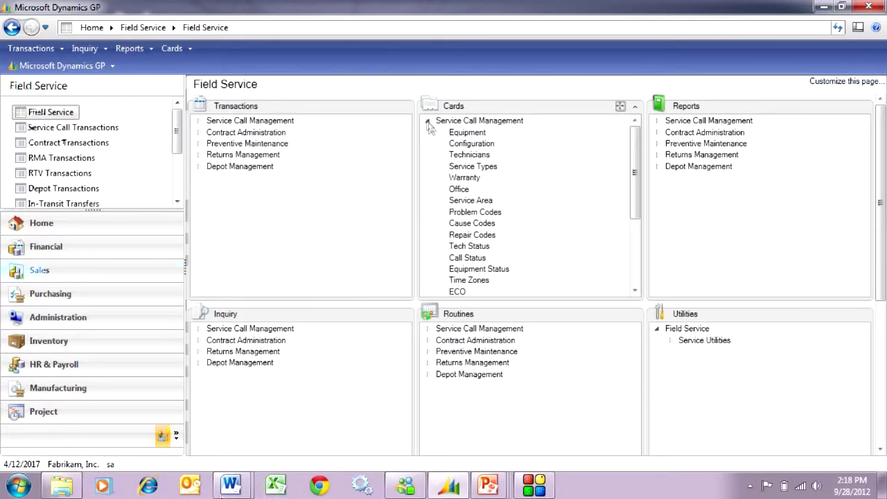
pyautogui.click(468, 132)
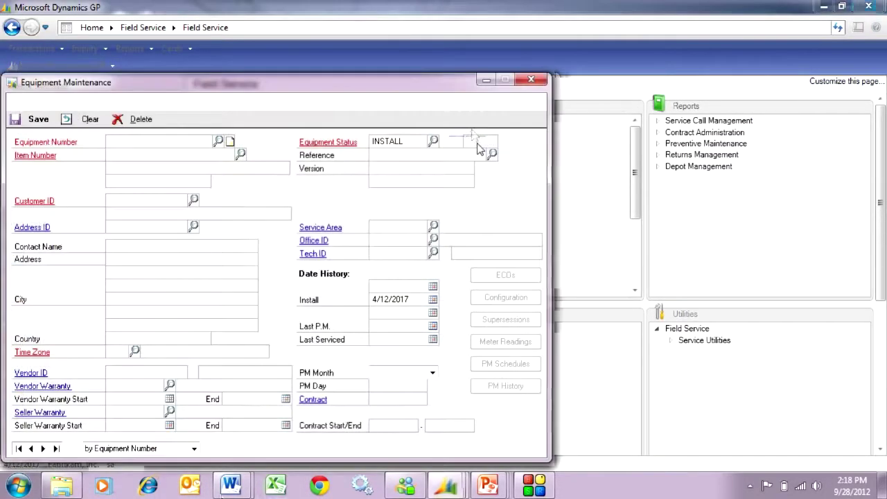
pyautogui.click(219, 142)
# Step: Find equipment by item number using 4-a35, enlarge the results list, and open the record for equipment 200010
pyautogui.click(326, 156)
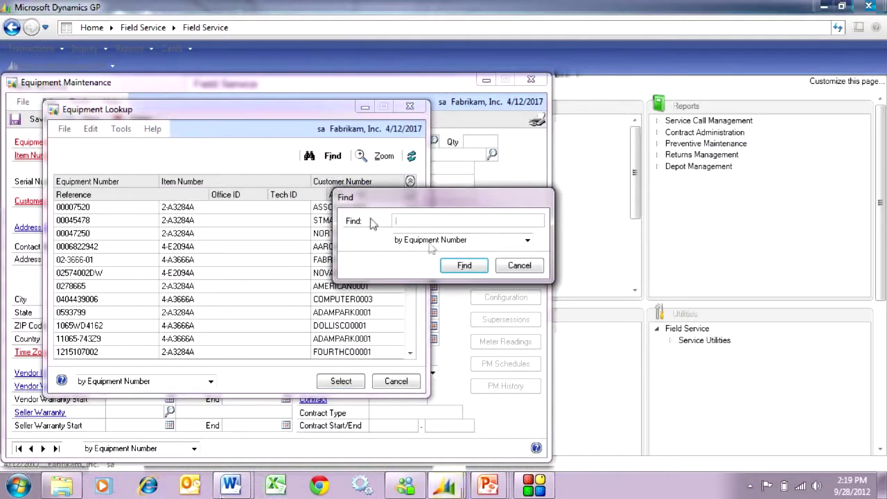
pyautogui.click(430, 240)
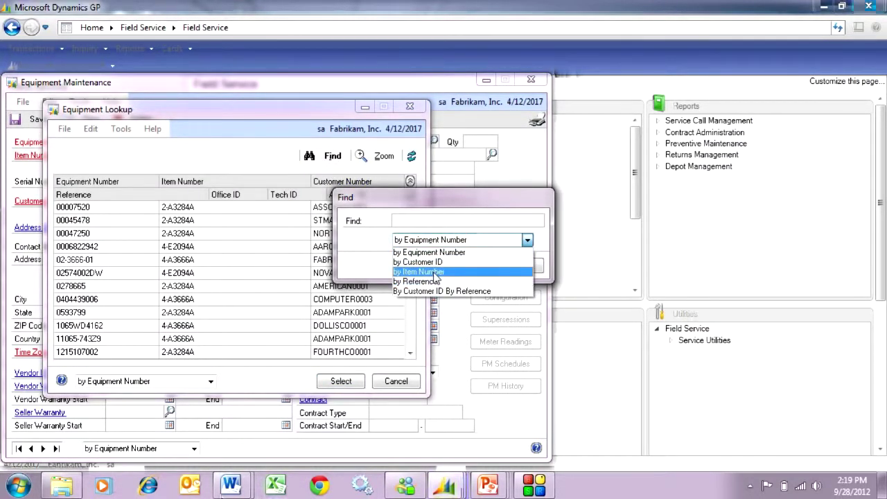
pyautogui.click(427, 271)
pyautogui.click(409, 221)
pyautogui.write('4-a35')
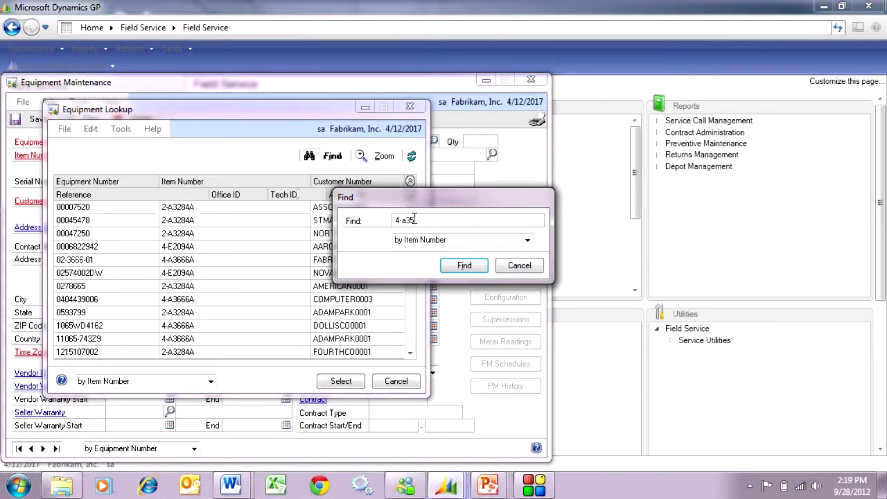
pyautogui.click(461, 266)
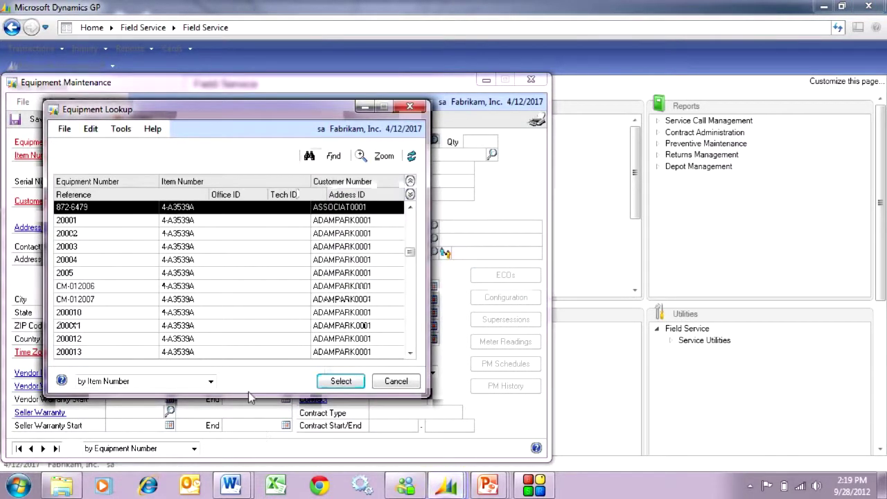
pyautogui.moveTo(249, 393); pyautogui.dragTo(248, 447)
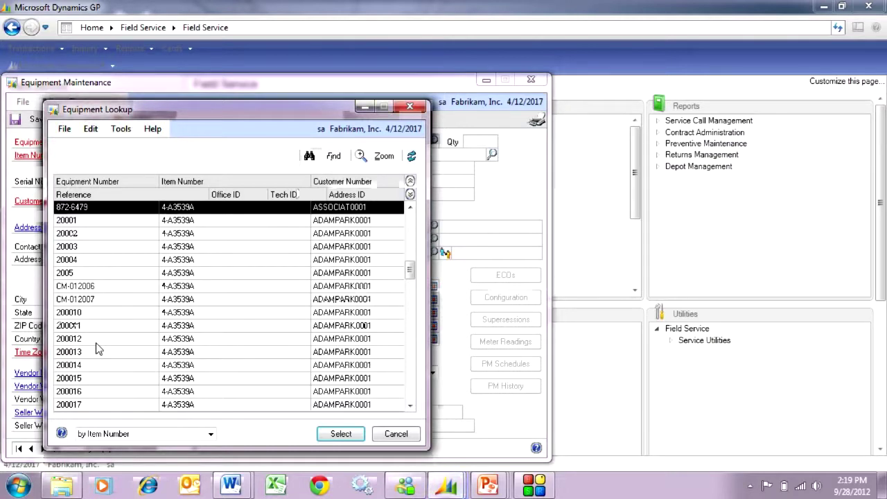
pyautogui.doubleClick(95, 313)
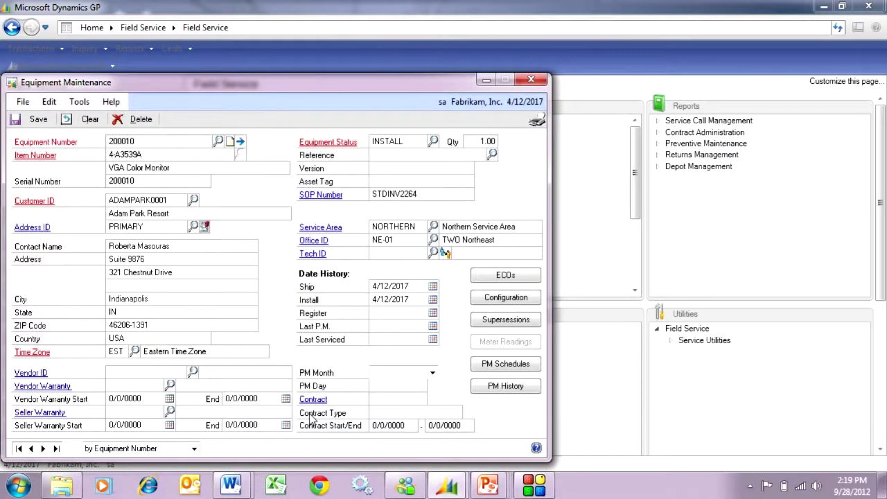